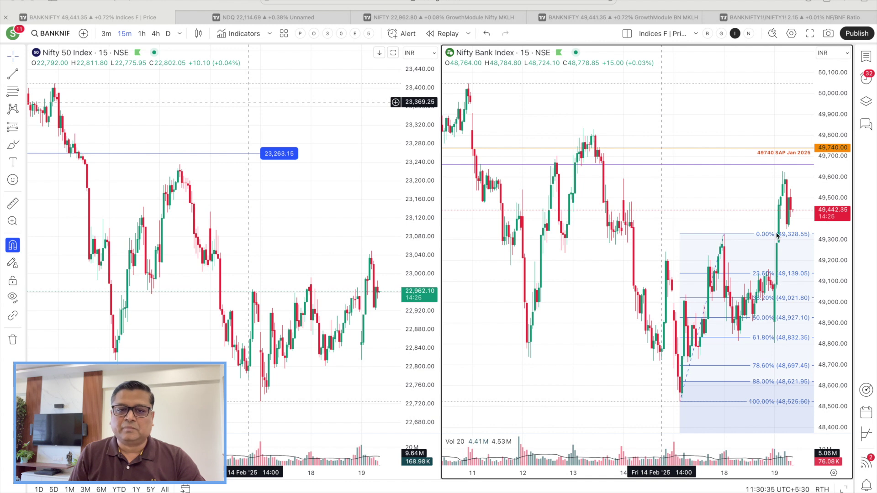
Open the GrowthModule Nifty chart, and switch to the browser window showing the Option OI Stats page.
left_click(483, 20)
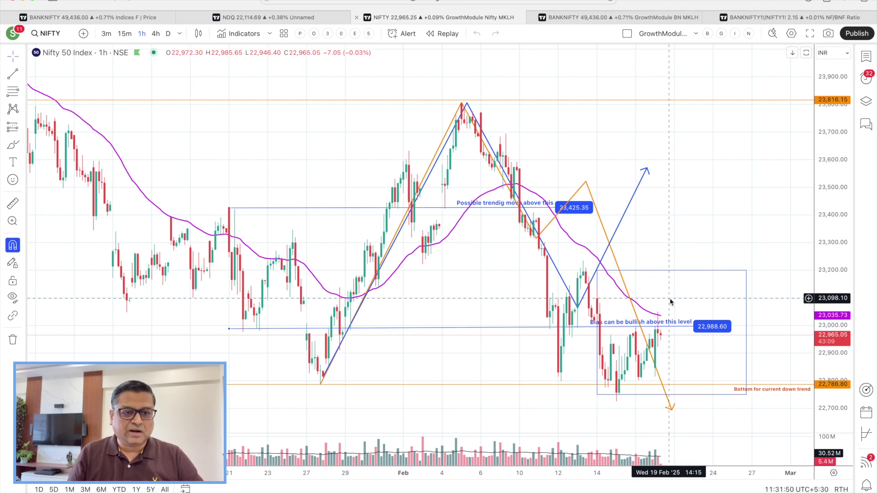
key("super+Tab")
key("super+shift+Tab")
key("super+shift+Tab")
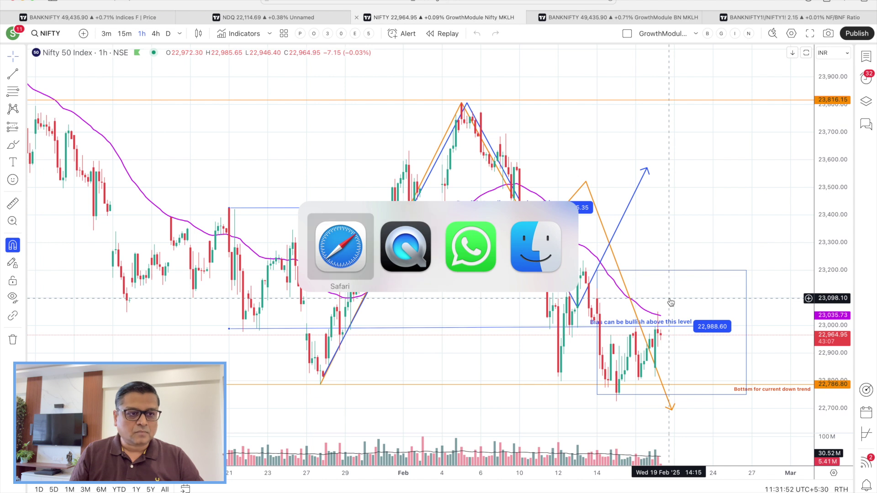
key("super+shift+Tab")
key("super+shift+Tab")
key("super+shift+Tab")
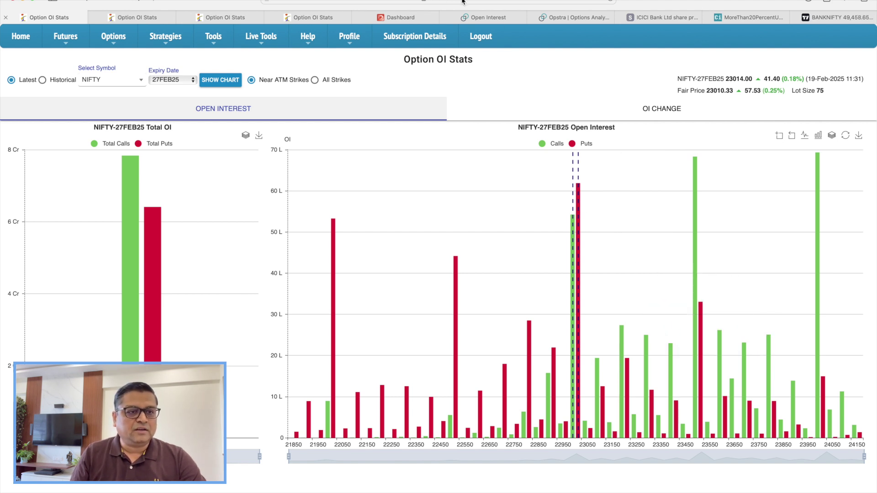
Reopen Option OI Stats and view NIFTY's open interest and OI change for the 27FEB25 expiry across all strikes.
left_click(113, 37)
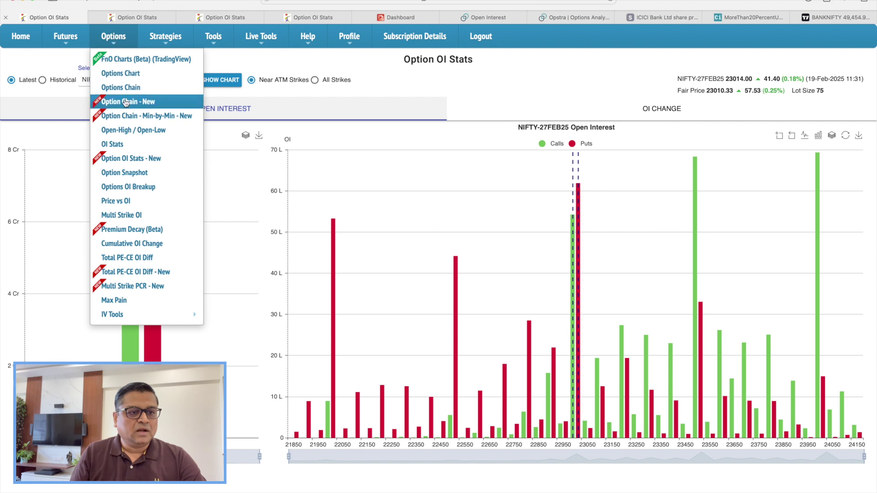
left_click(128, 146)
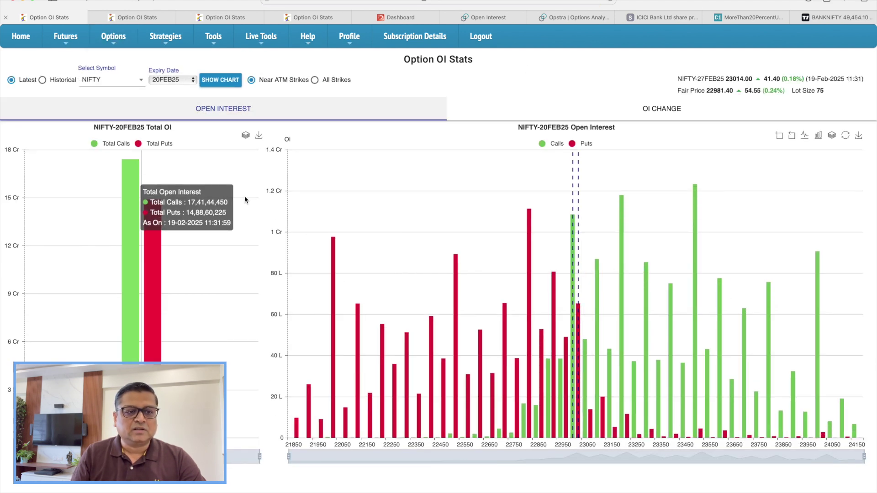
left_click(192, 82)
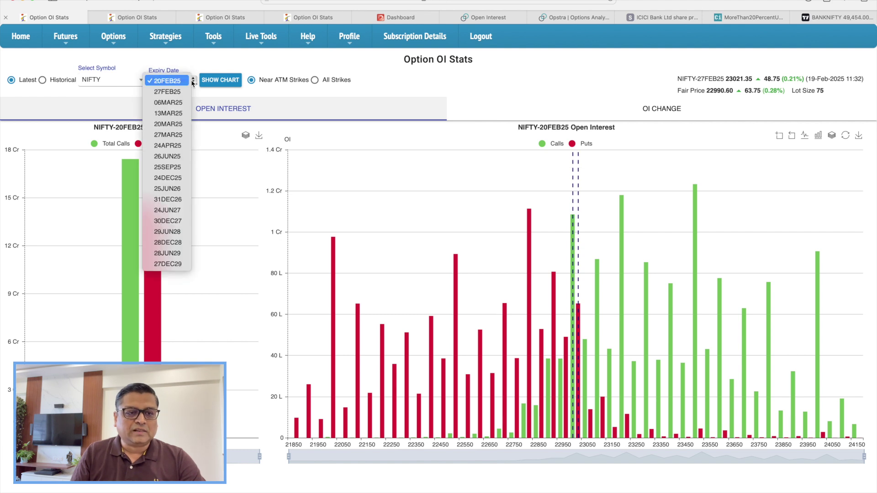
left_click(170, 92)
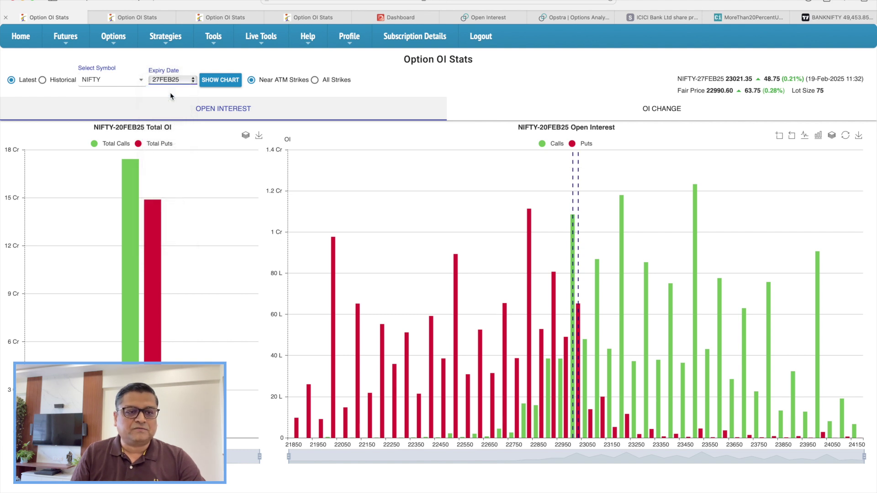
left_click(220, 80)
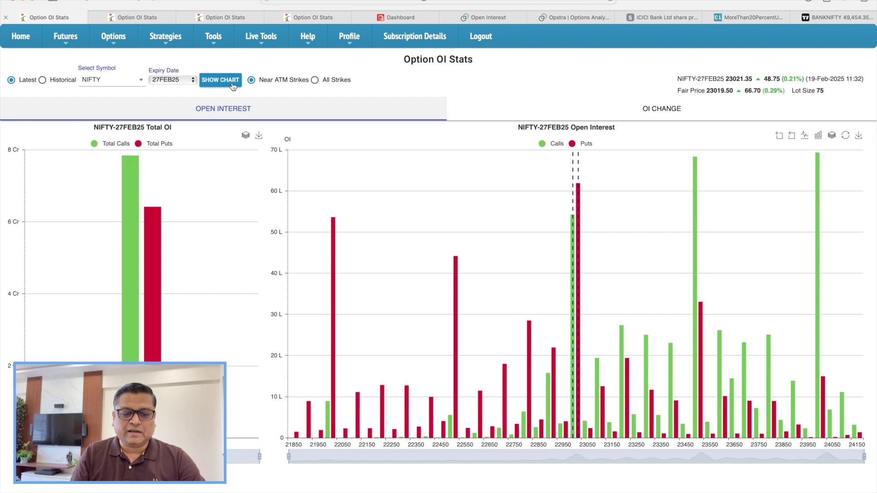
left_click(315, 81)
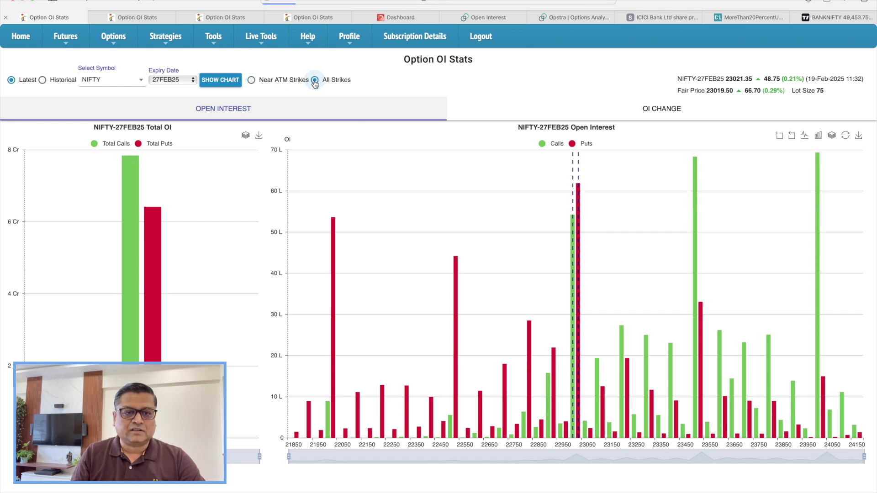
mouse_move(494, 163)
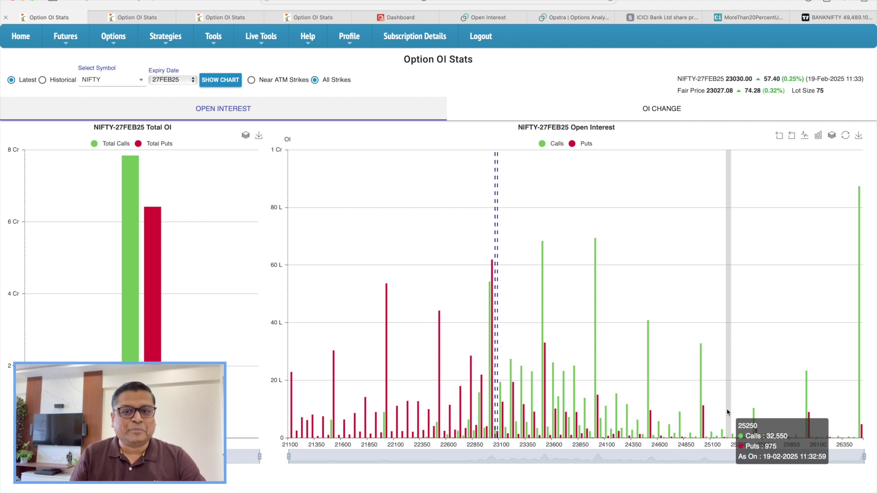
left_click(670, 113)
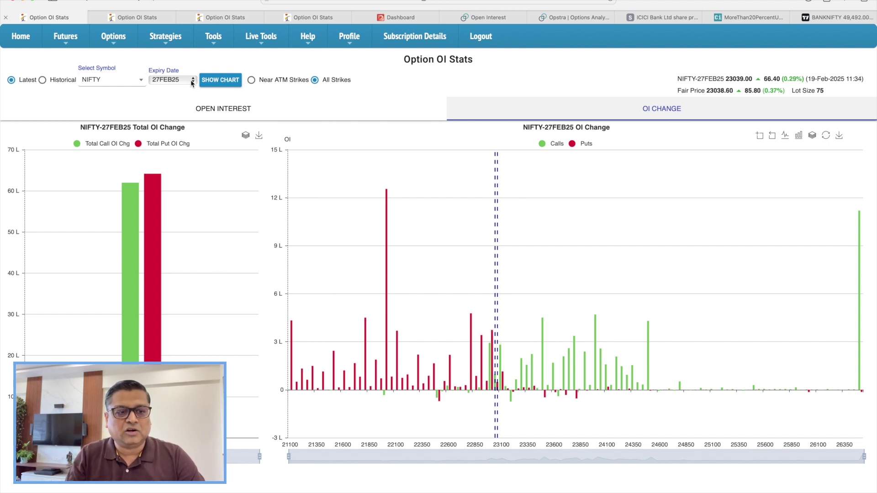
Chart NIFTY's open interest for the 27MAR25 expiry and refresh the chart.
left_click(192, 81)
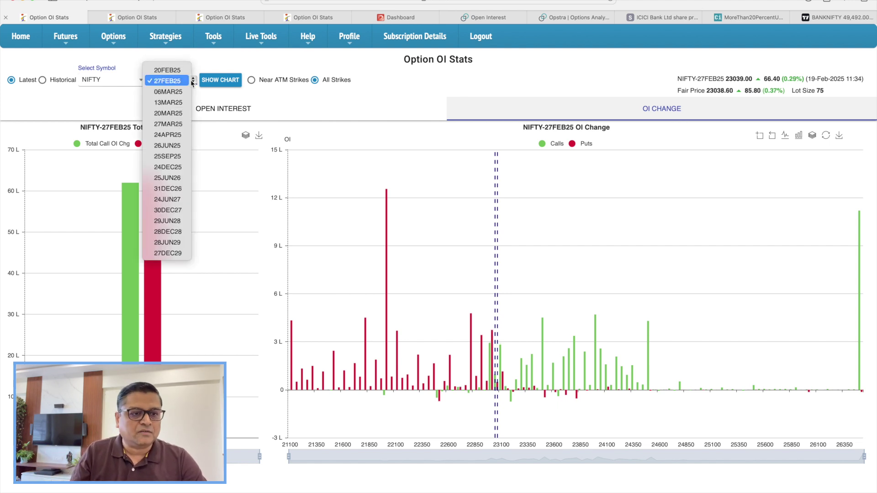
left_click(181, 128)
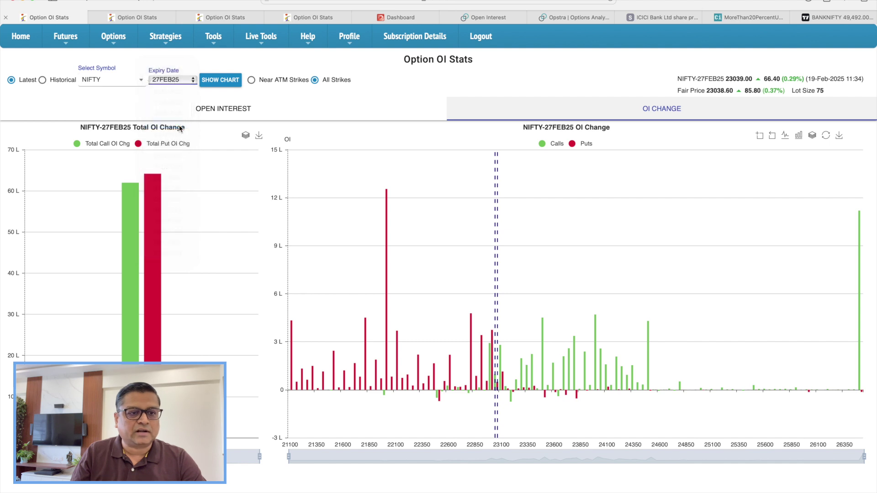
left_click(231, 82)
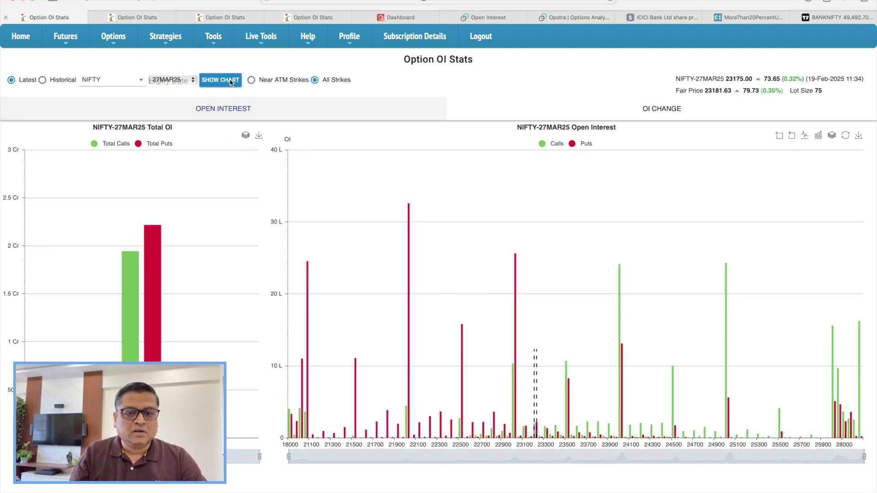
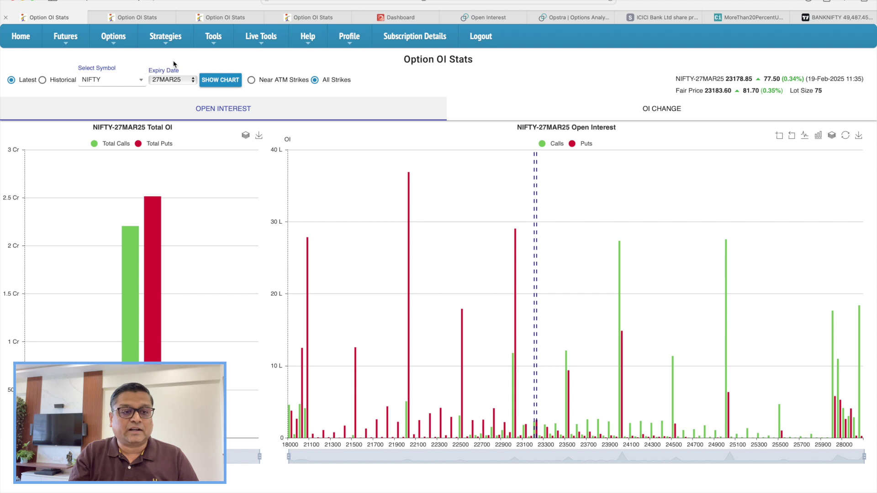
left_click(226, 84)
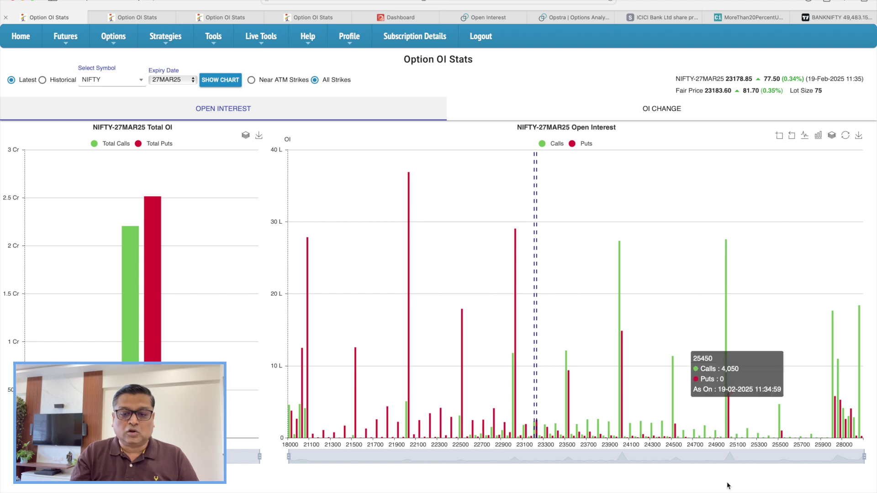
Compare NIFTY's OI change with its open interest for the 27MAR25 expiry, particularly around the 23000 strike.
left_click(694, 117)
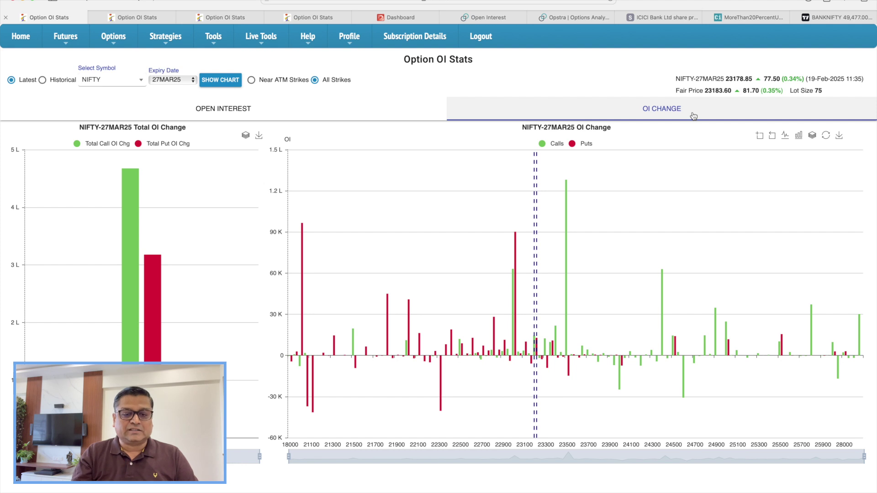
mouse_move(537, 256)
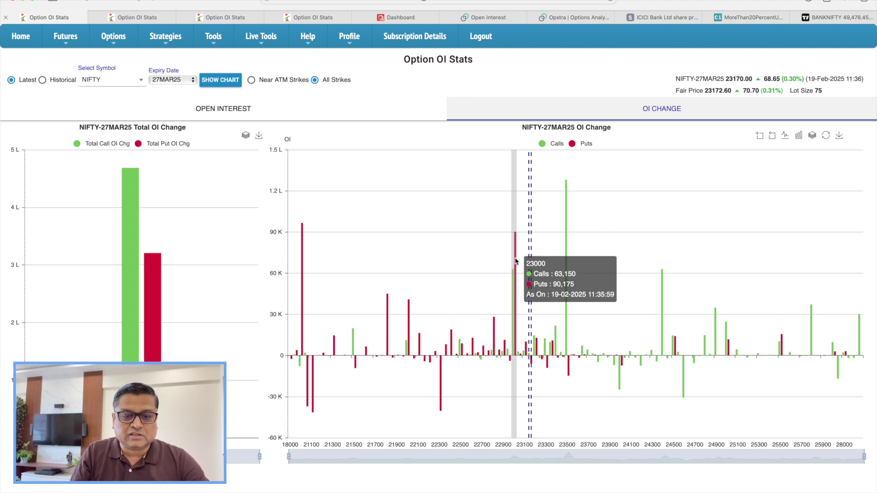
left_click(357, 108)
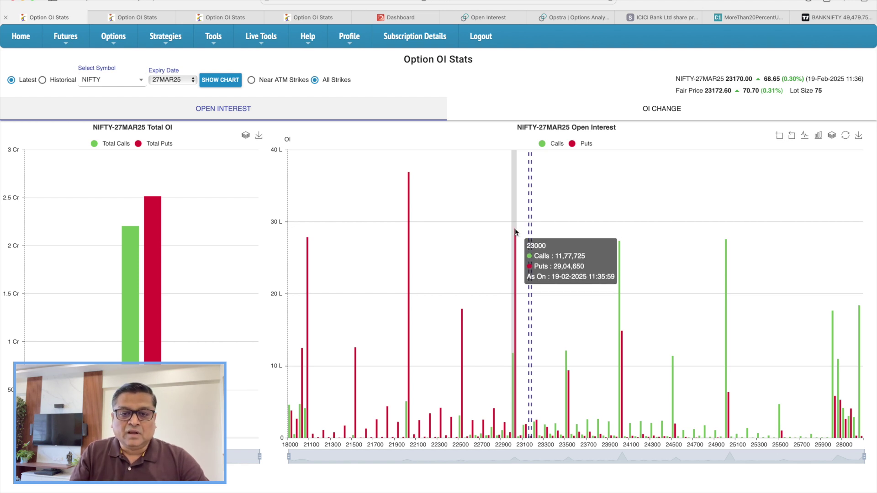
left_click(678, 111)
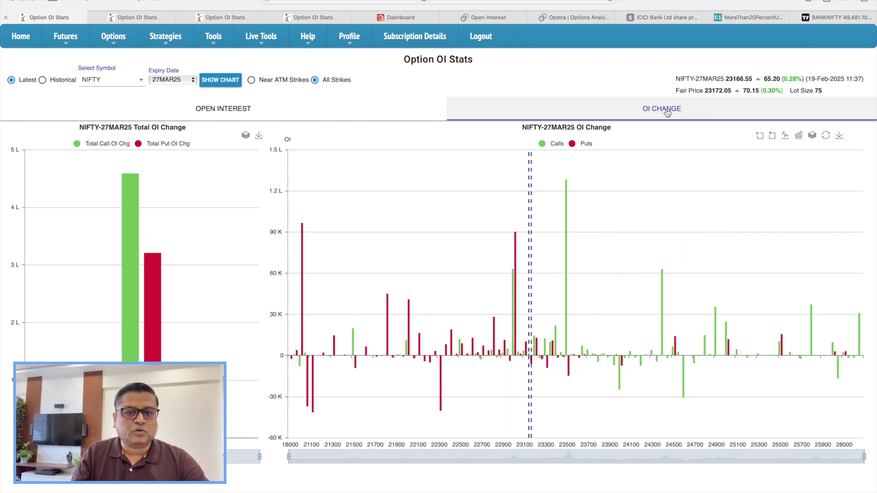
Back on the Nifty chart, add the text note "Nifty price should be above open" above the blue arrow, fully within view.
key("super+Tab")
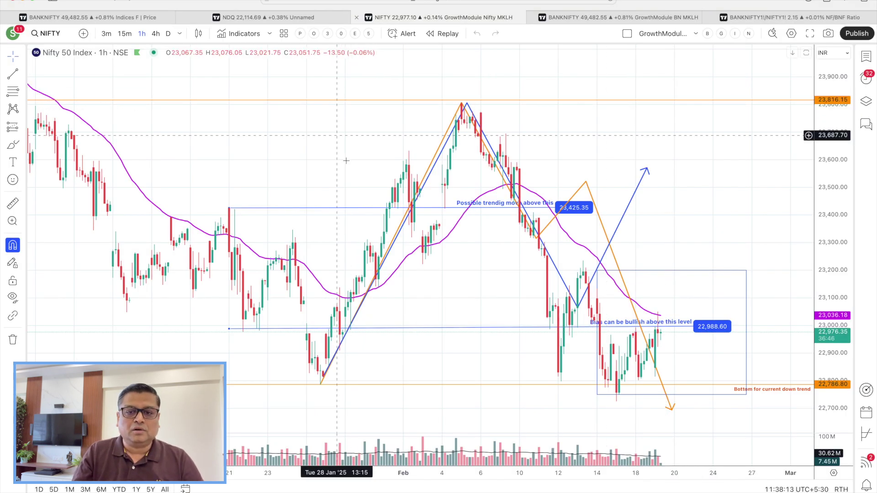
left_click(13, 165)
left_click(643, 127)
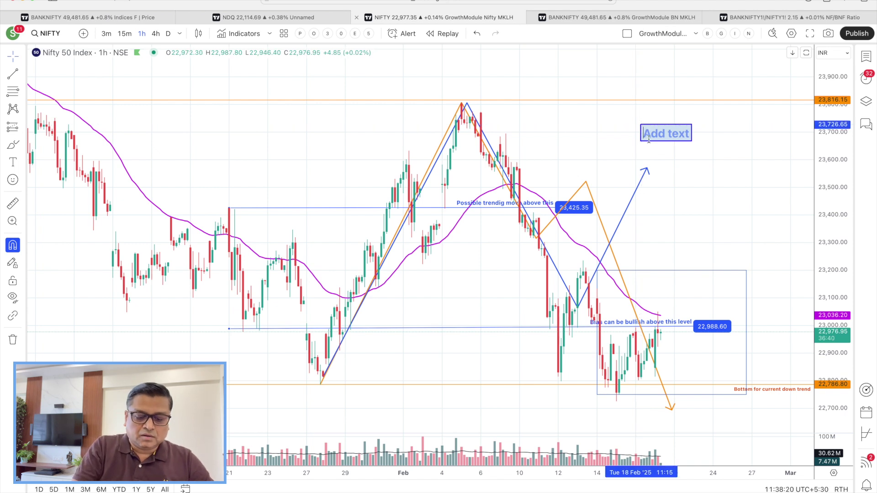
type("Nifty")
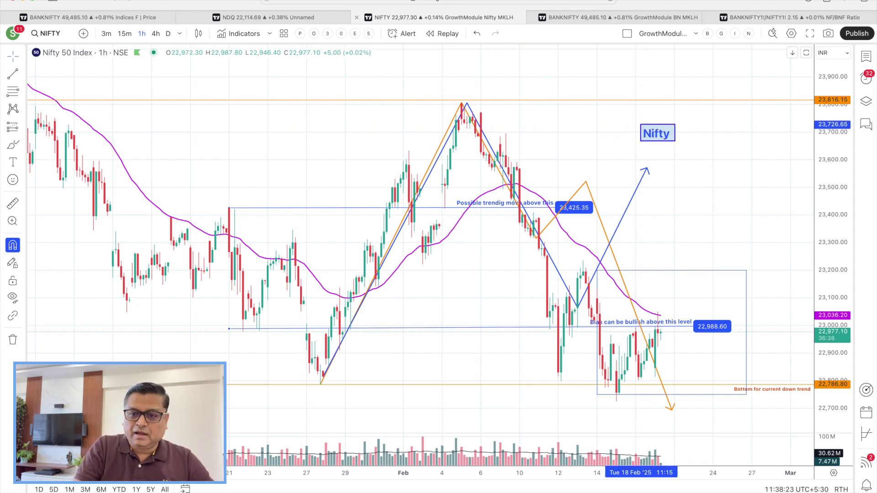
type(" price should be above ope")
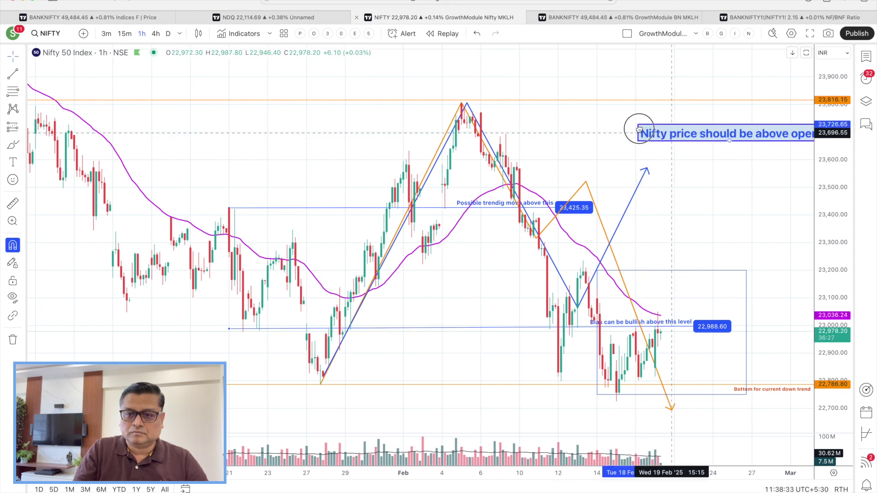
left_click_drag(636, 130, 616, 119)
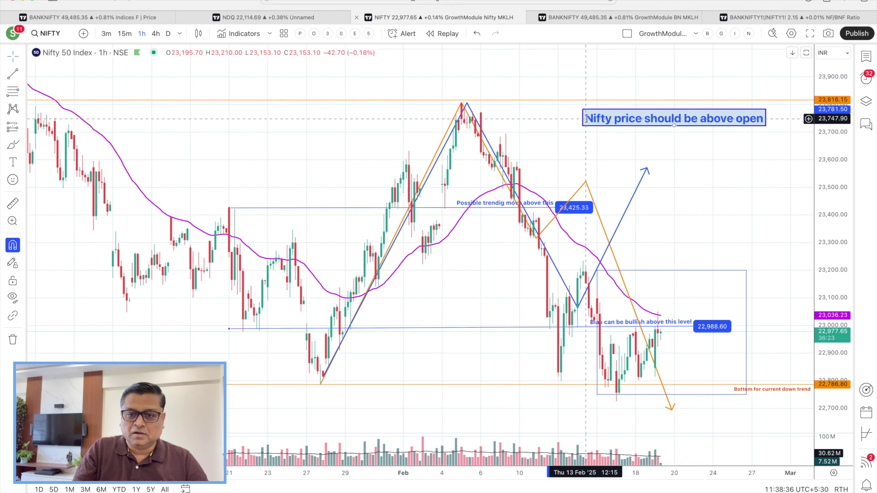
Number the note's existing line "1." and start a second line beginning with "2.".
type("1")
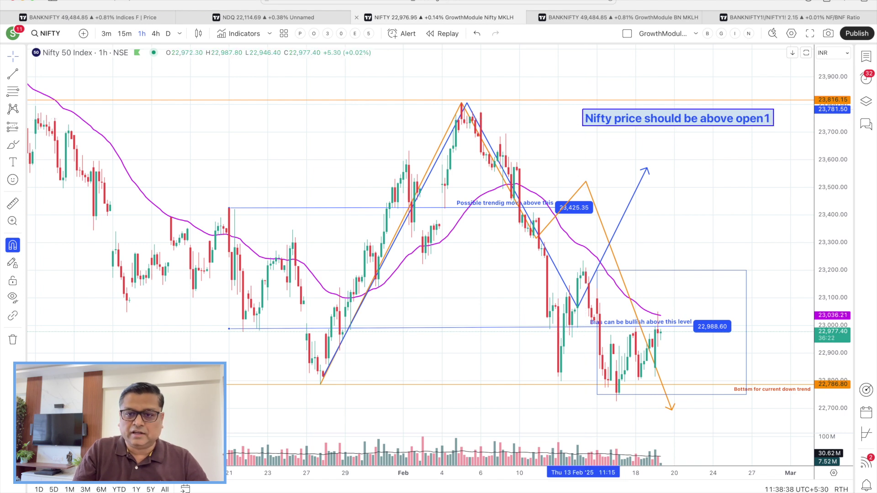
key("BackSpace")
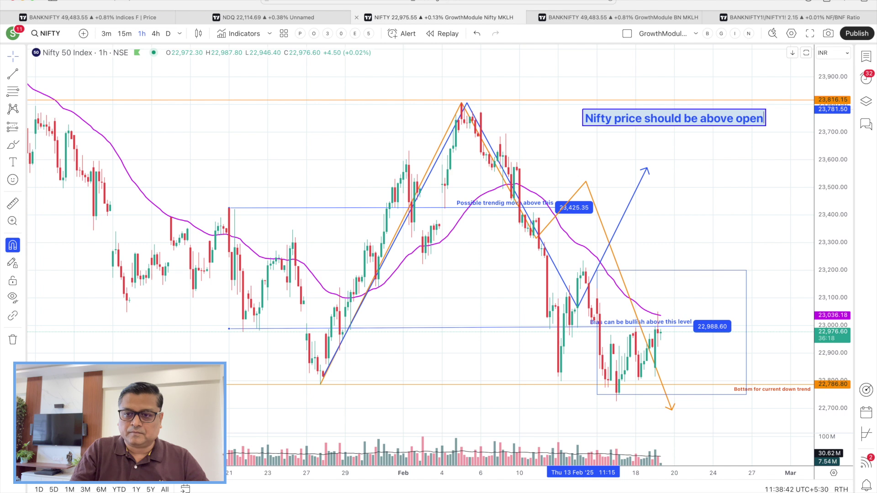
key("alt+Left")
key("alt+Left")
key("alt+Left")
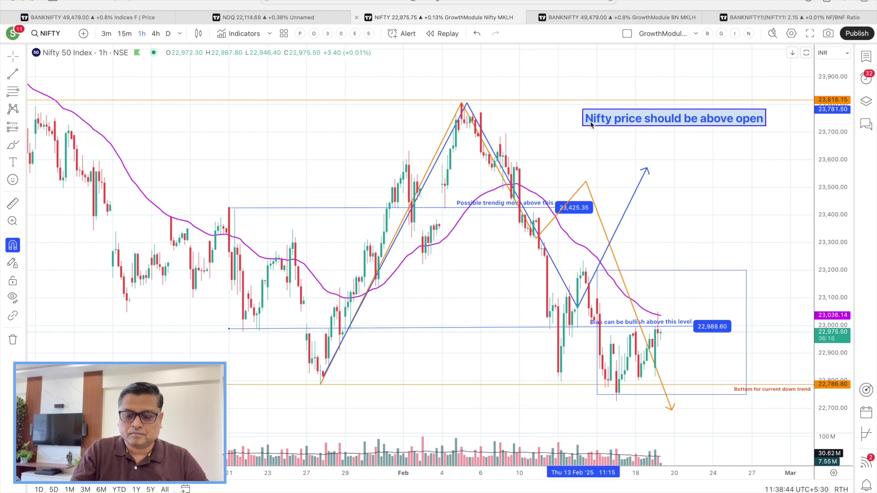
type("1.")
key("End")
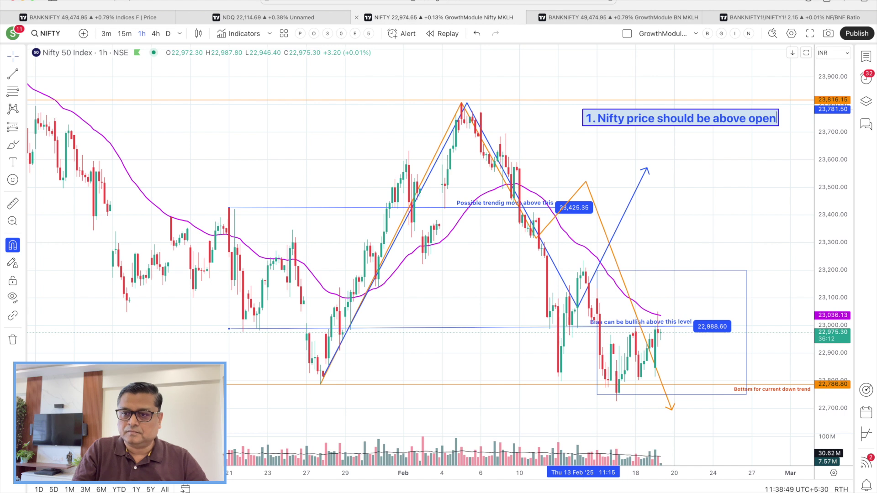
key("Return")
type("2.")
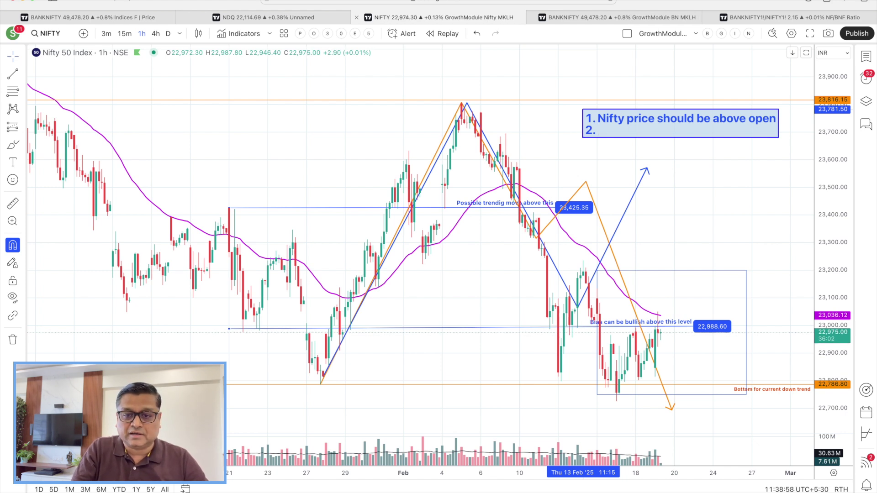
Add the heading line "Bullish bias based on Options Redflag" above the numbered conditions in the note.
type("Bullish ")
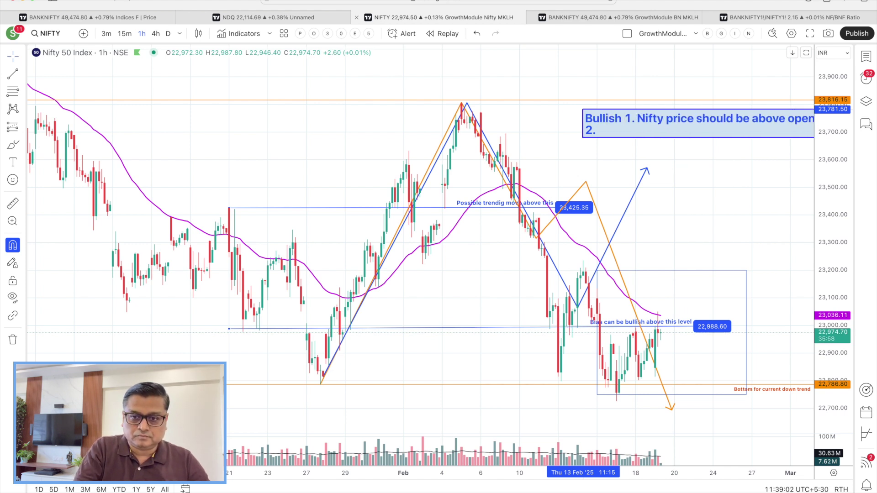
type("bias ba")
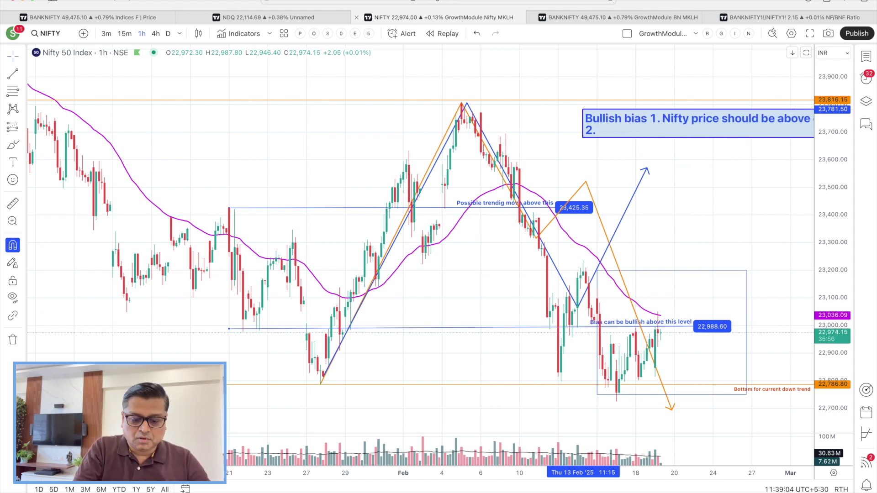
type("sed on ")
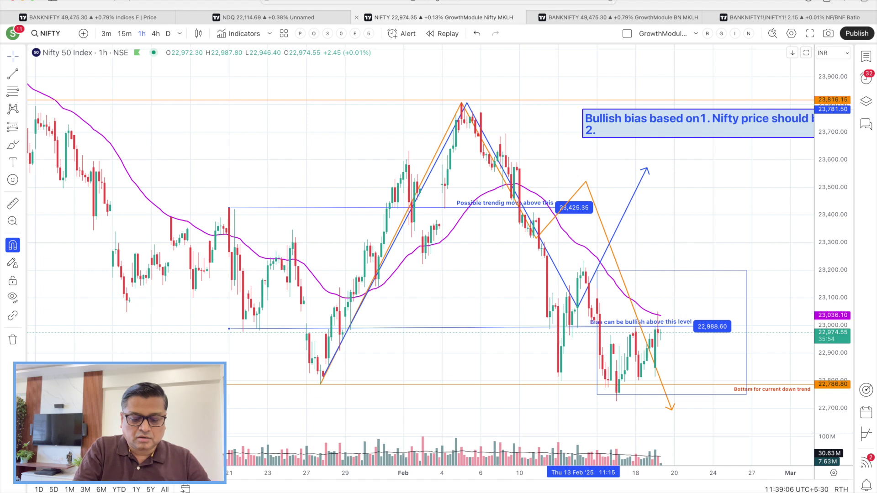
type("Opto")
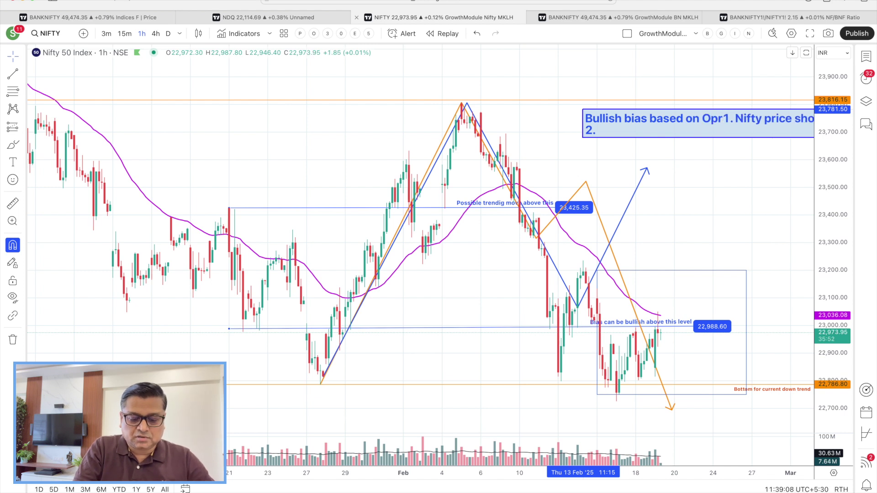
key("BackSpace")
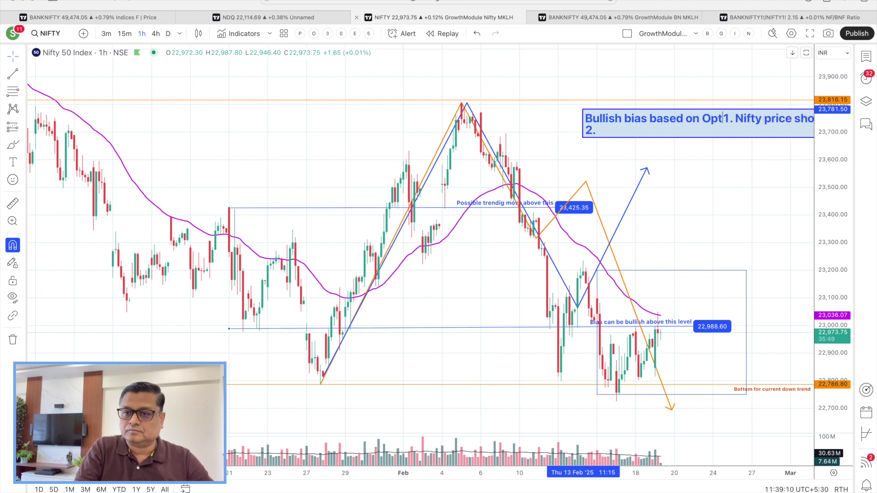
type("ions Red")
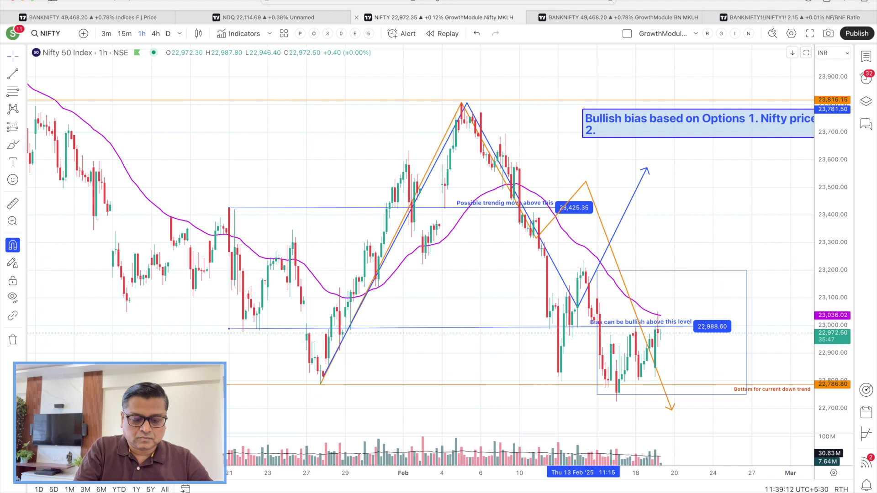
type("flag")
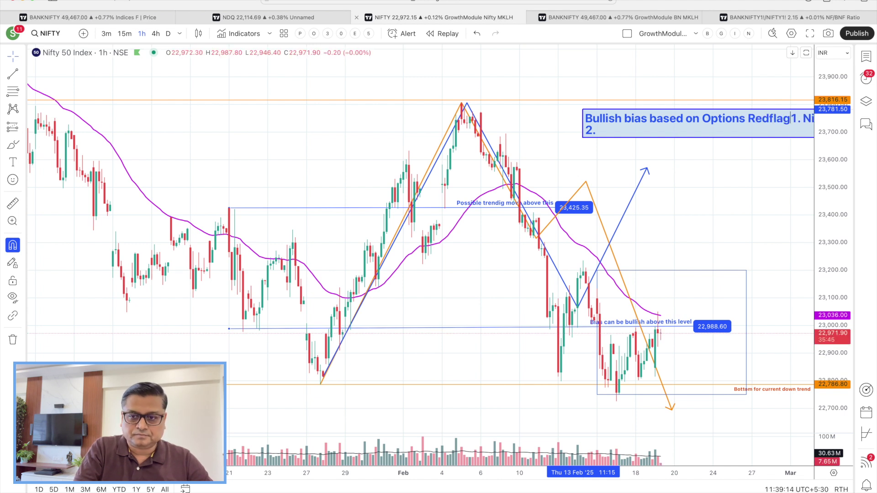
key("Return")
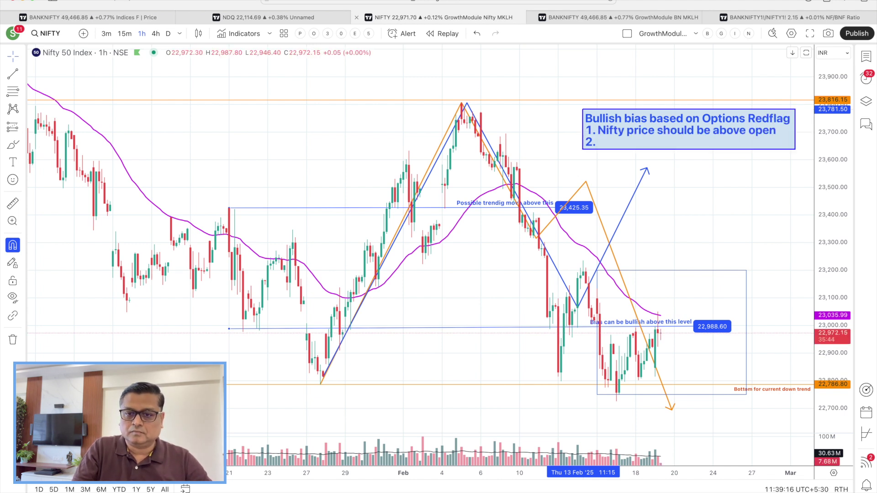
Complete the note's second condition with "Stock price should be above open".
key("Right")
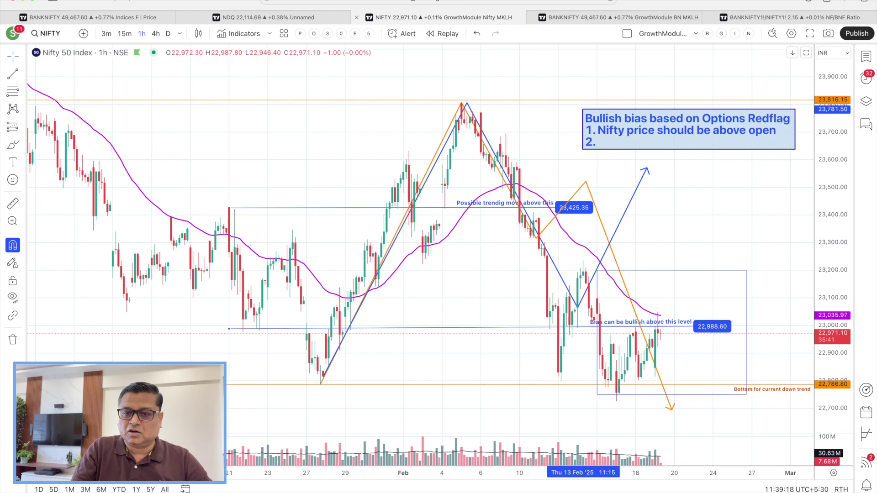
type("Stoc")
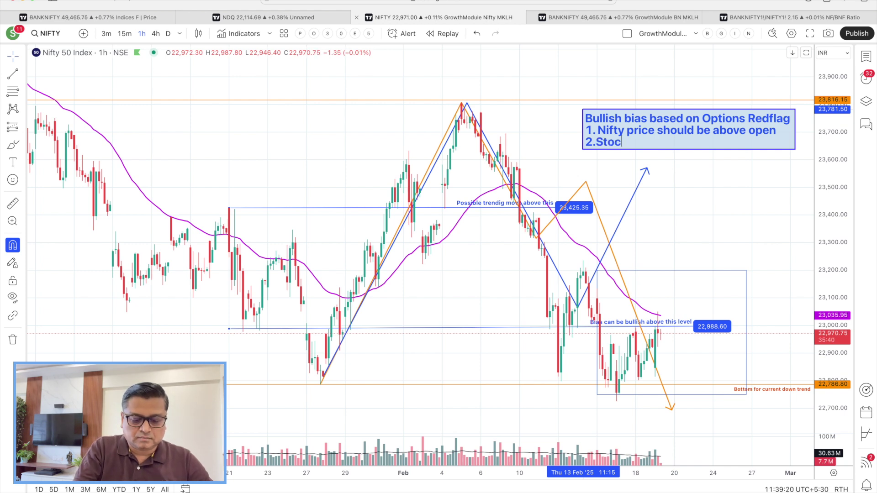
type("k price shoul")
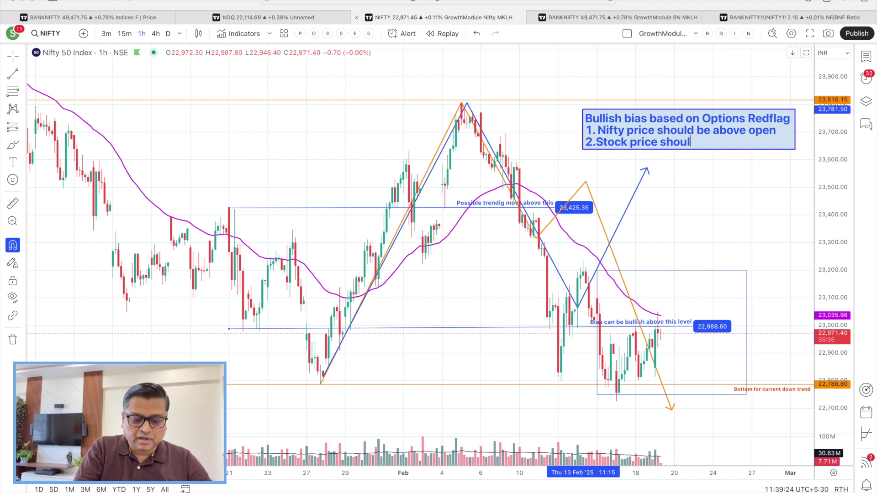
type("d be ab")
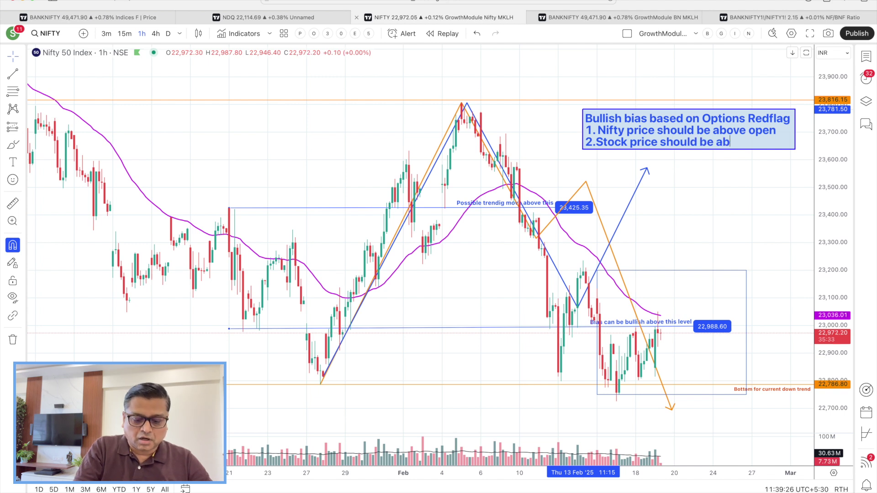
type("ove open")
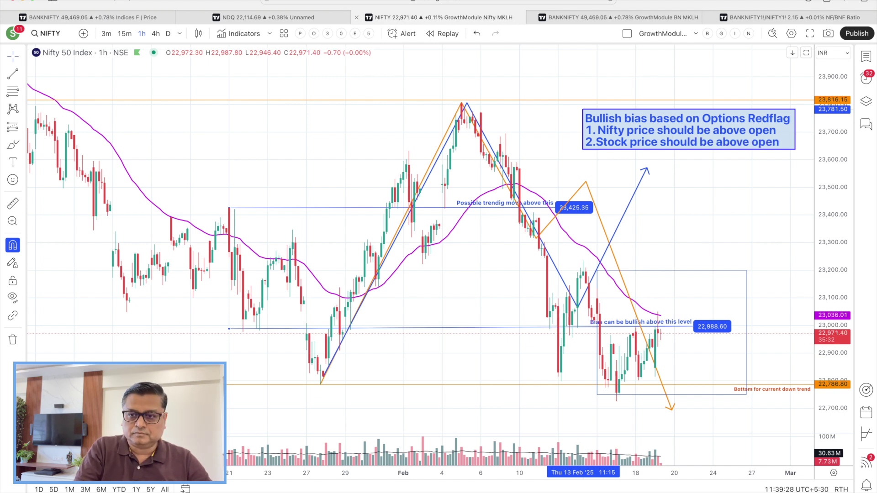
Add a third numbered condition to the note, reading "Change in OI in the redflag strike must be positive".
key("Return")
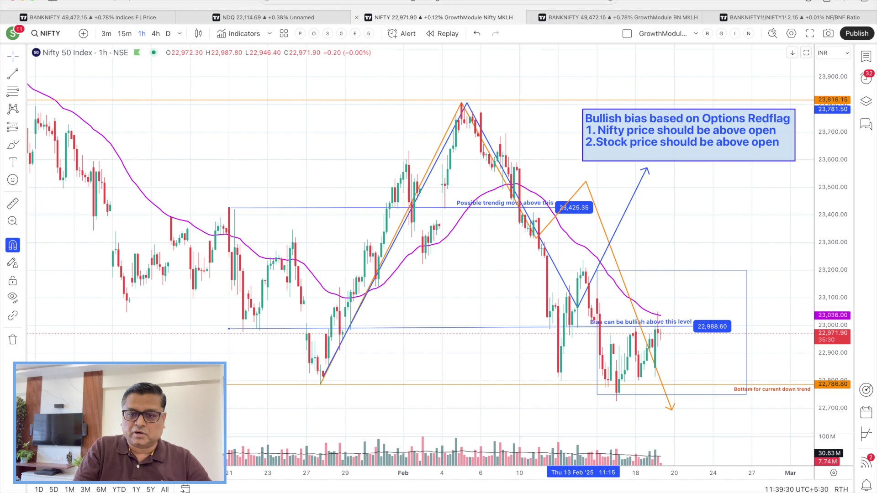
type("3.")
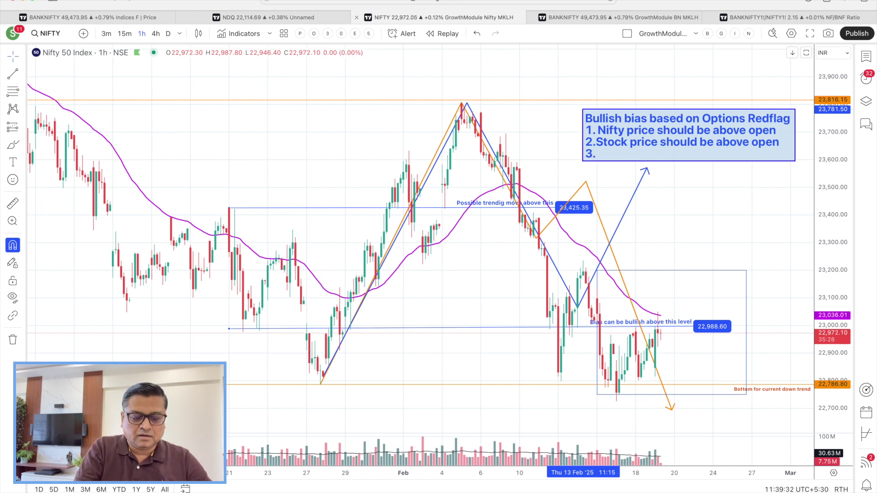
type(" Change in OI")
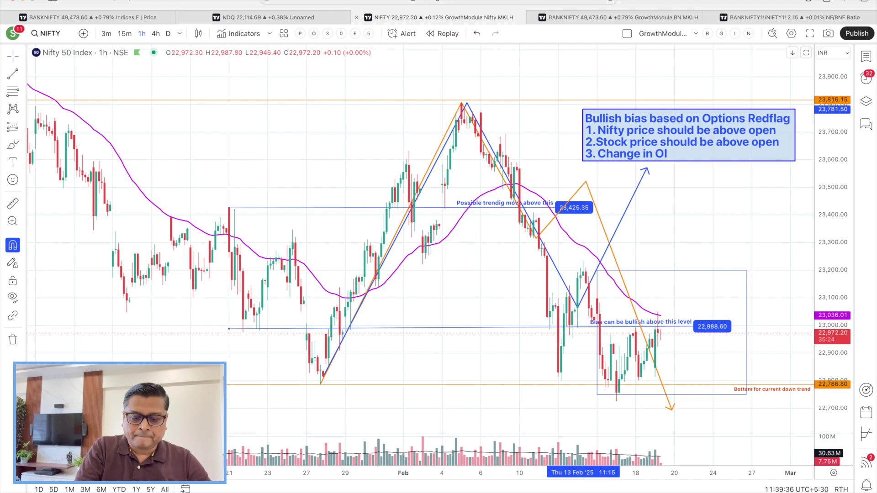
type(" in the red")
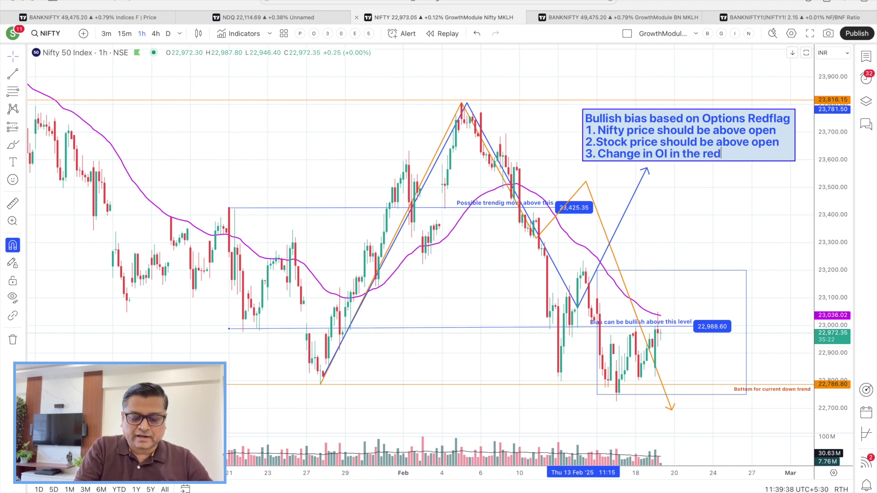
type("flag strike must b")
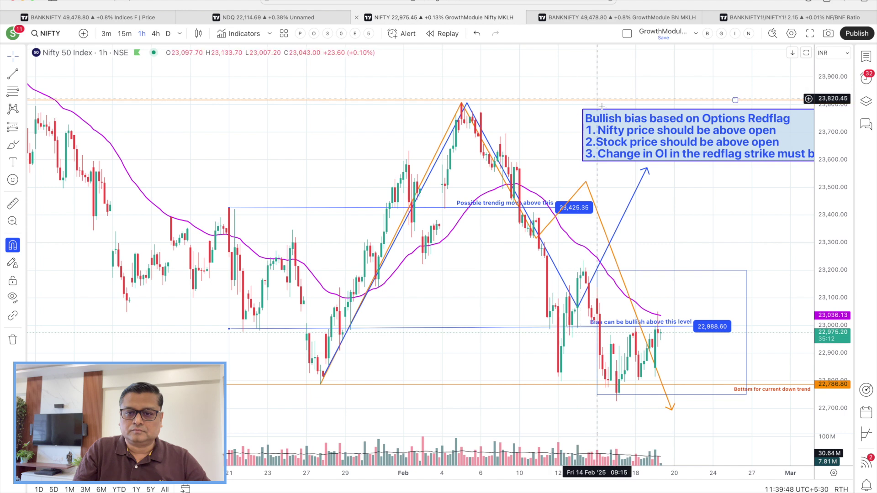
Reposition the note higher and further left above the blue arrow so its full text fits on the chart, and deselect it.
left_click_drag(605, 115, 503, 79)
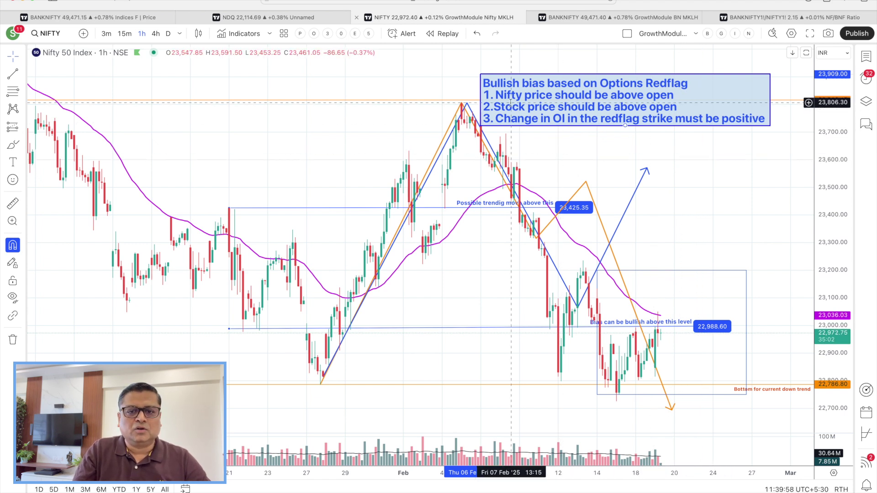
left_click_drag(496, 107, 685, 94)
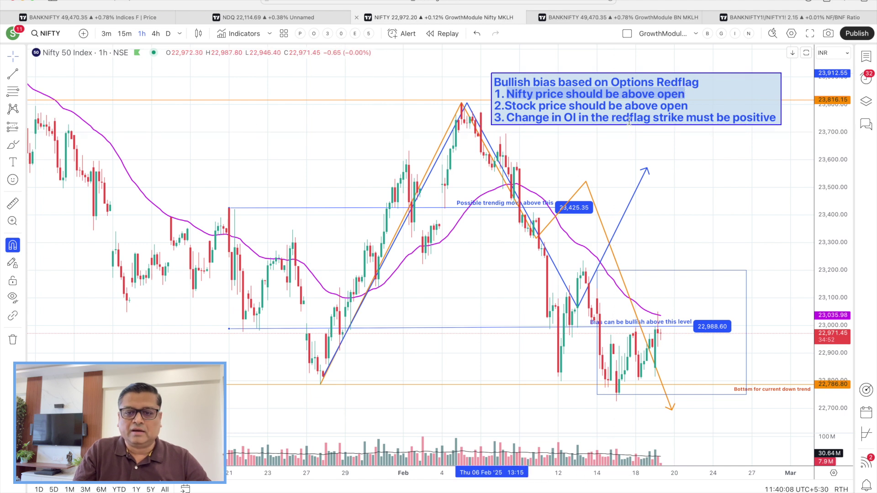
left_click(672, 179)
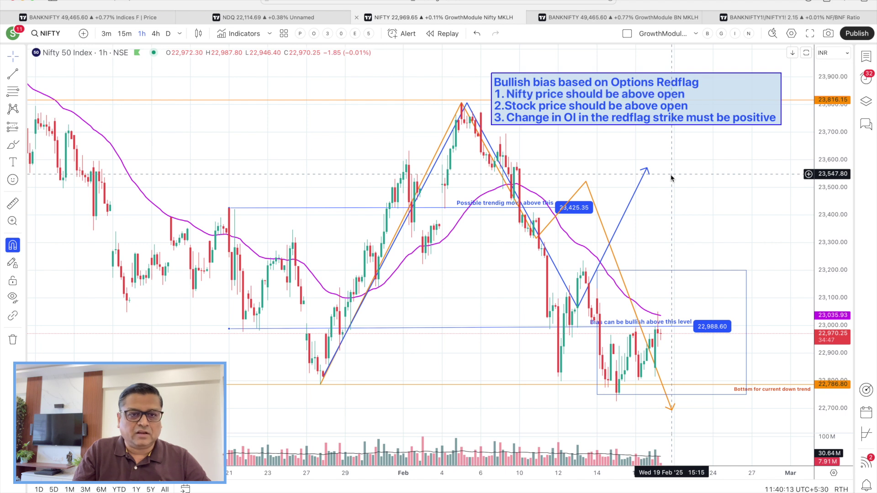
Open the Indices layout with Nifty and Bank Nifty side by side and set the chart interval to 1 day.
left_click(96, 18)
type("1D")
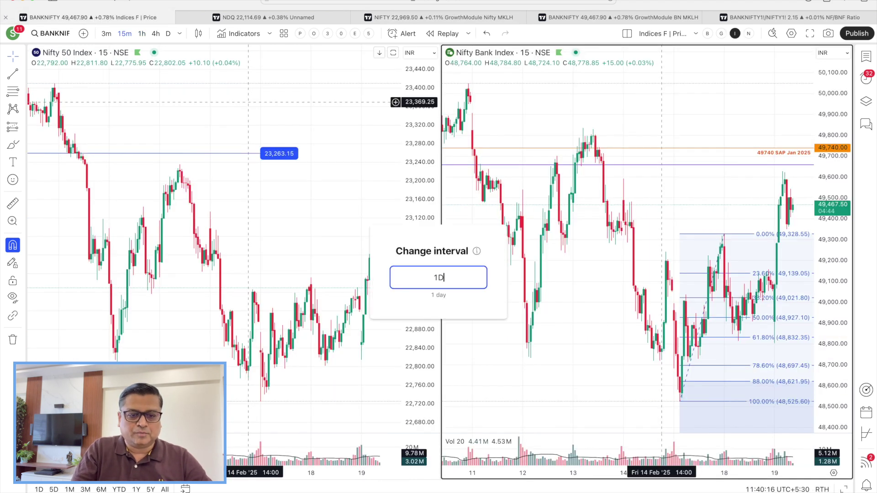
key("Return")
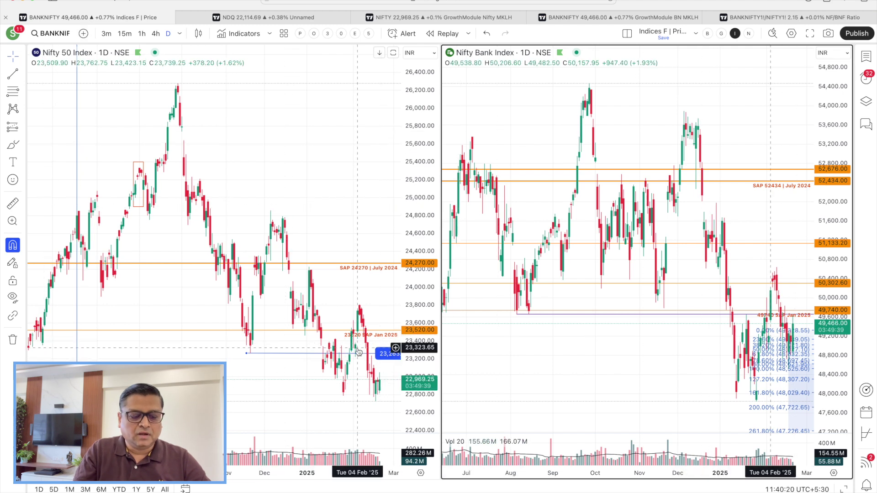
Switch to the second Option OI Stats page in the other browser window and chart BANKNIFTY's open interest for the 27FEB25 expiry.
key("super+Tab")
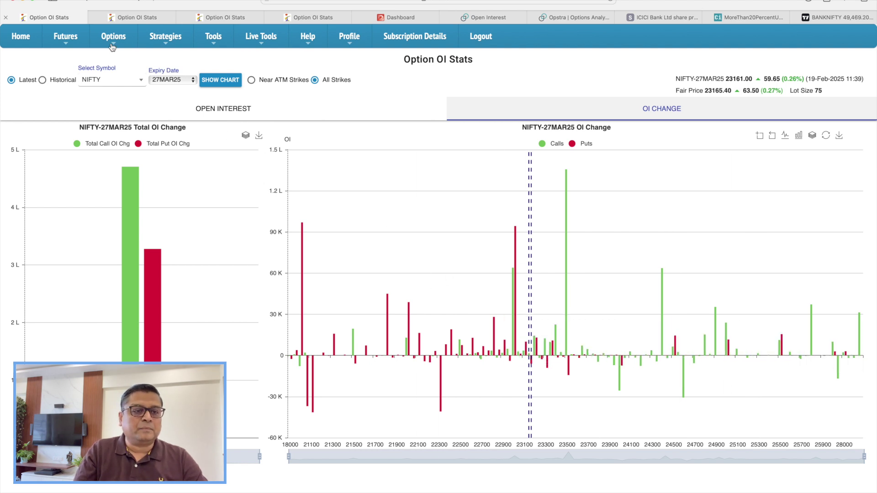
left_click(151, 18)
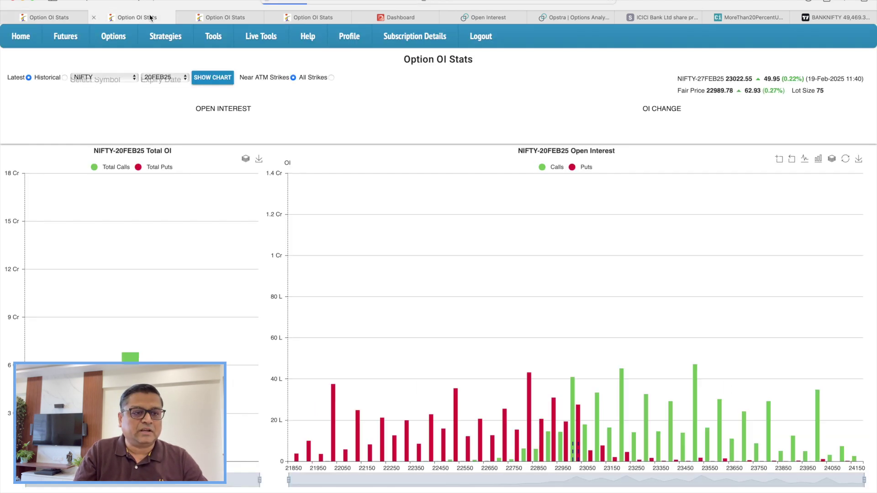
left_click(124, 84)
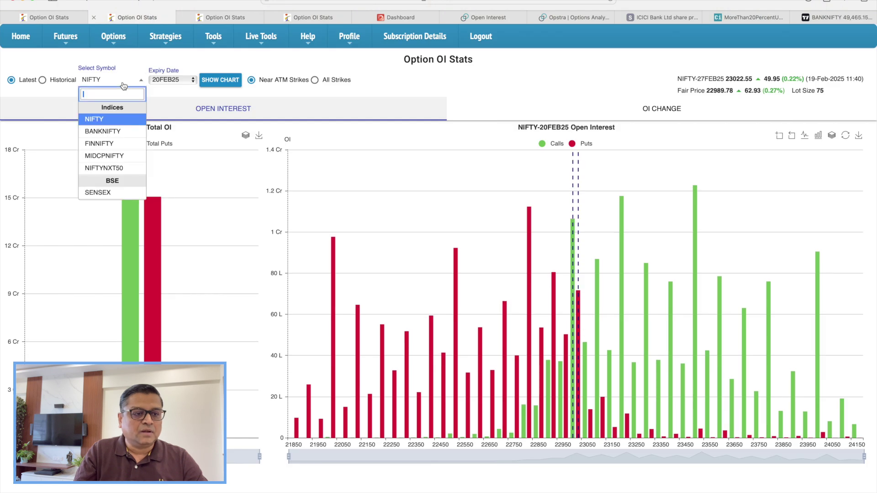
left_click(121, 131)
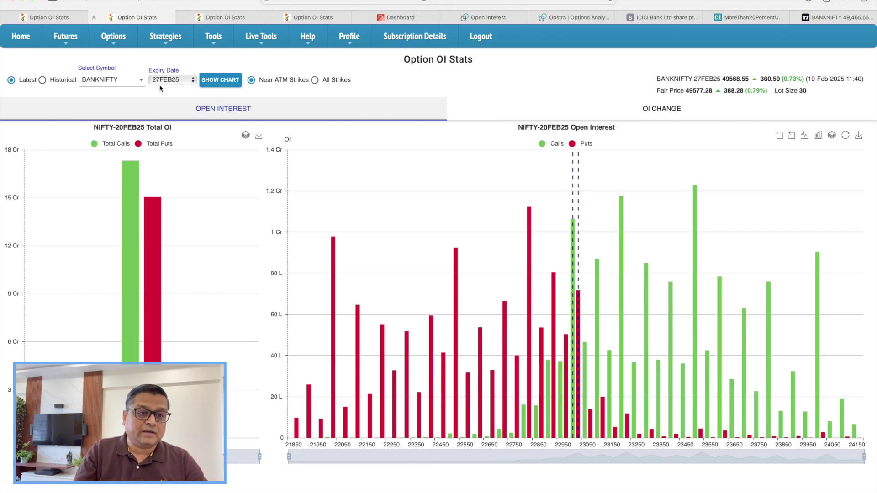
left_click(187, 80)
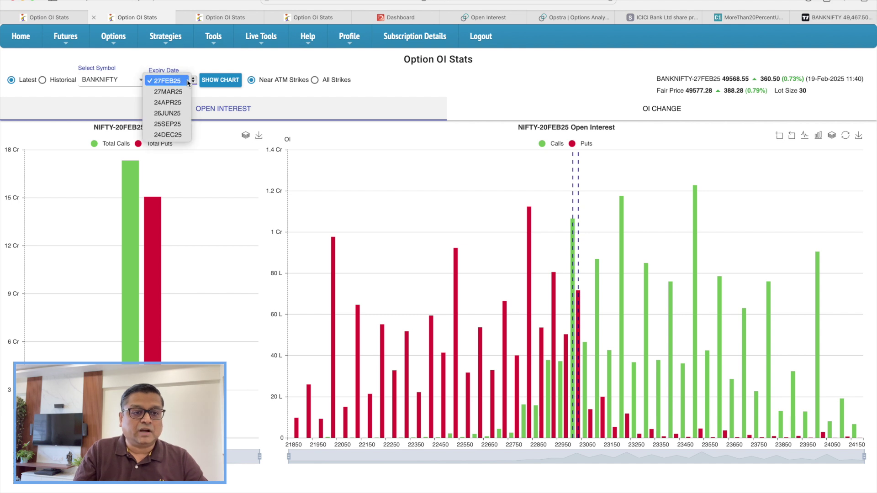
left_click(231, 81)
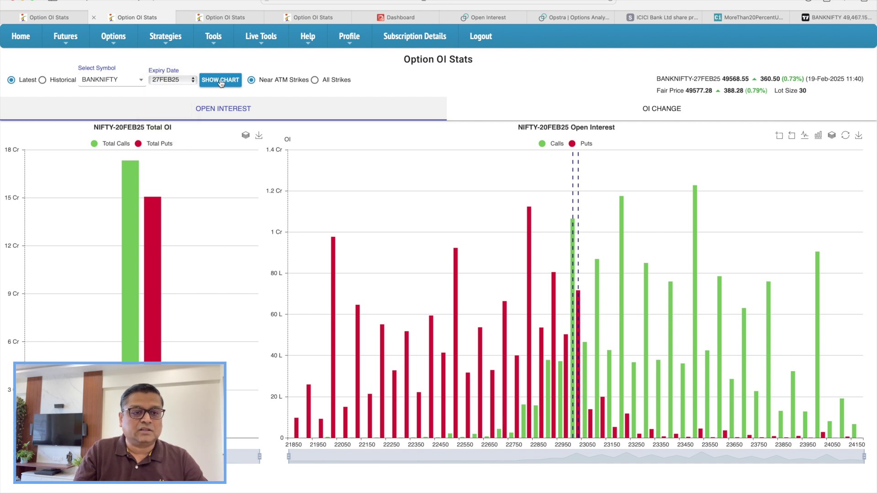
left_click(221, 81)
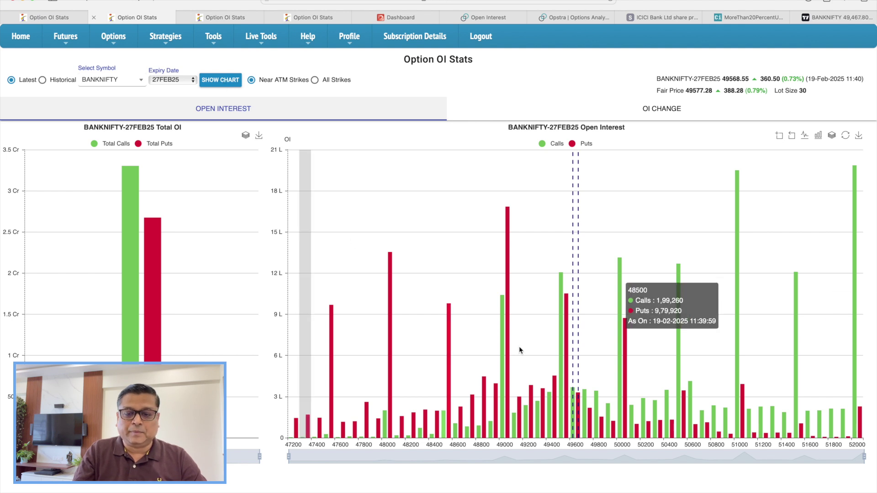
Examine BANKNIFTY's 27FEB25 open interest around the 50000 strike and compare it with the OI change.
mouse_move(575, 312)
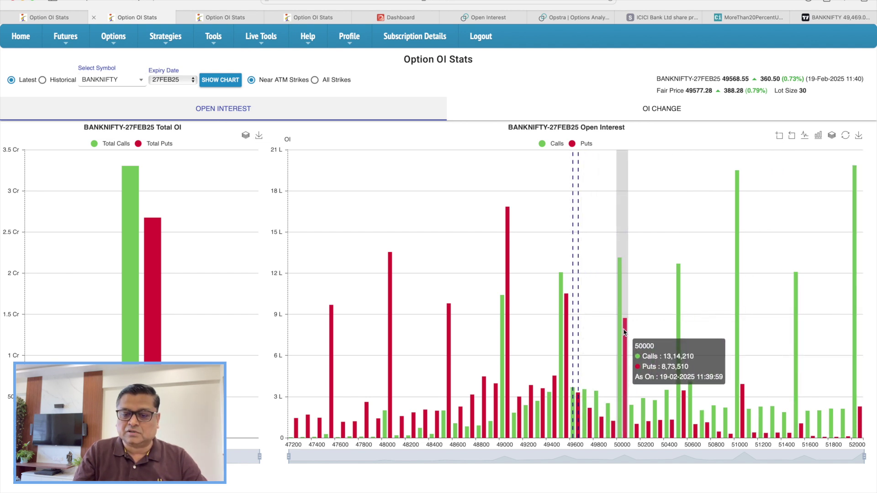
left_click(681, 111)
mouse_move(629, 294)
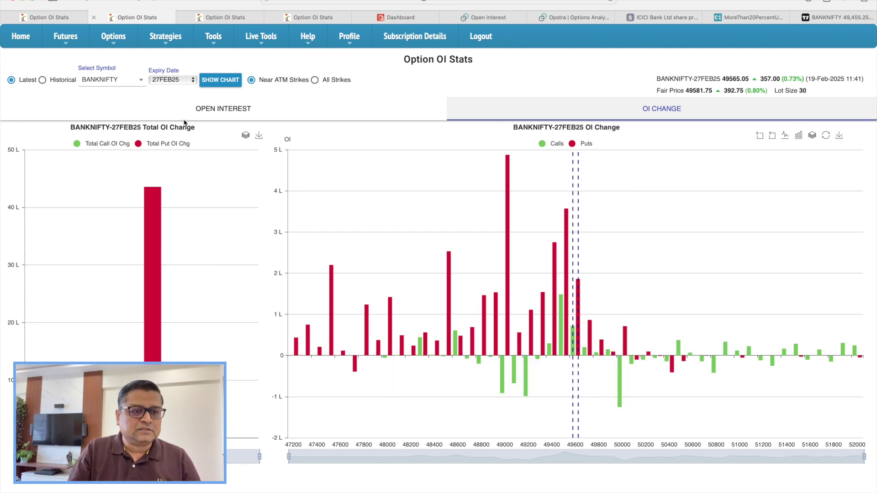
Set the expiry to 27MAR25 and chart BANKNIFTY's open interest for it.
left_click(191, 82)
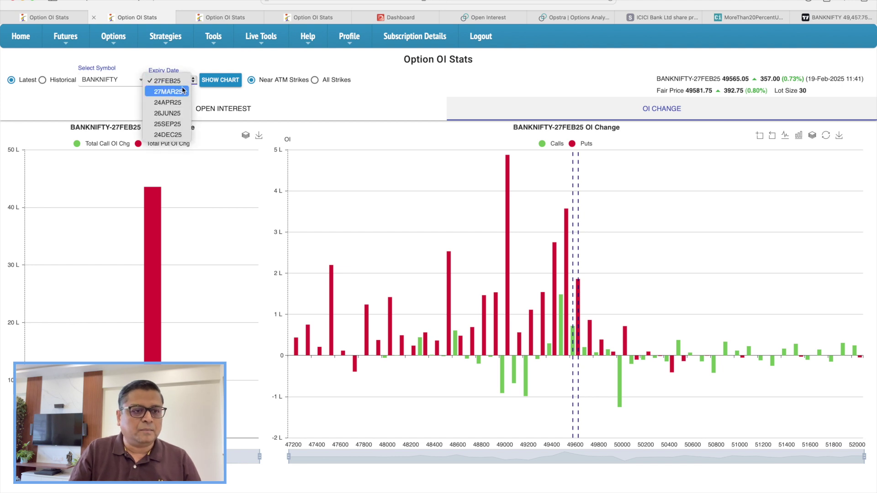
key("Escape")
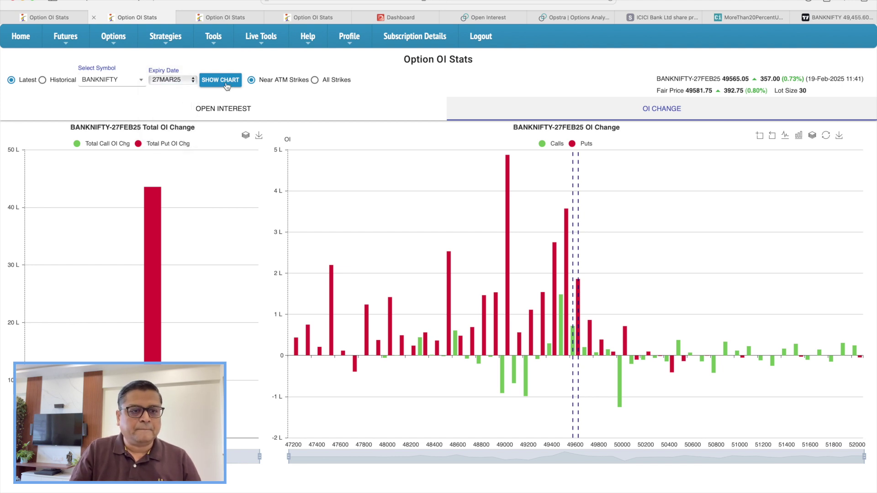
left_click(226, 86)
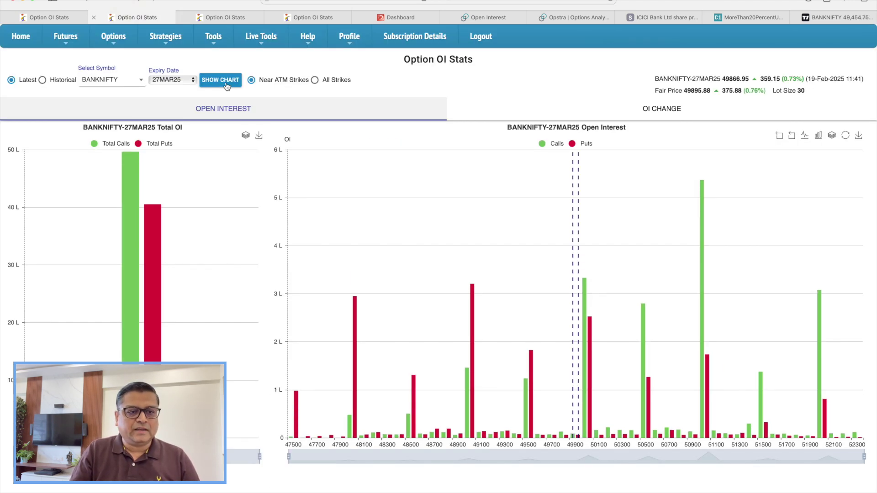
Show BANKNIFTY's 27MAR25 open interest for all strikes and examine the OI change for that expiry.
left_click(315, 81)
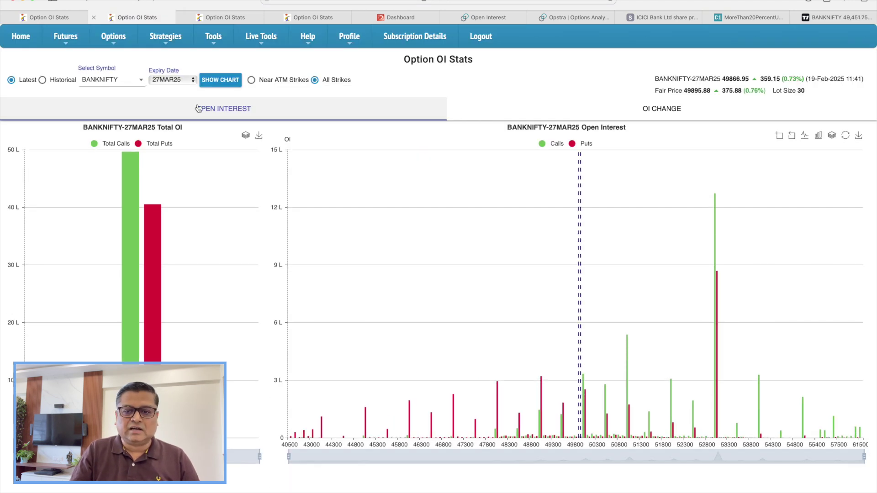
mouse_move(733, 385)
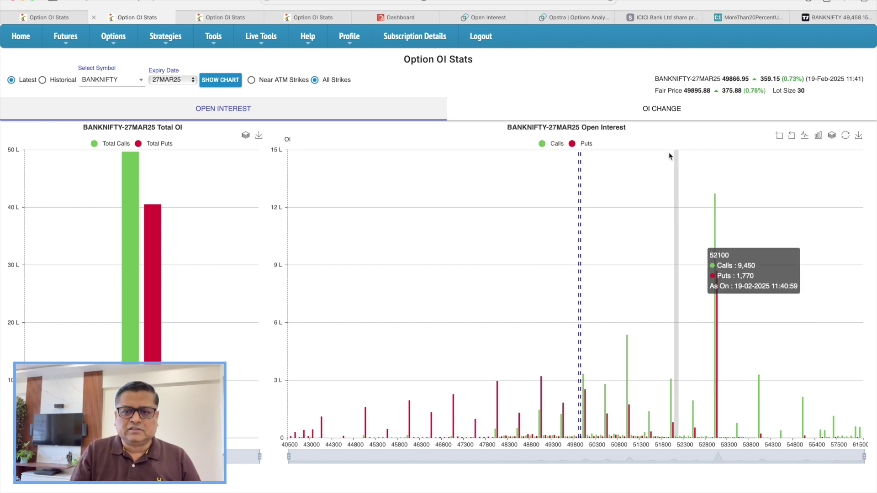
left_click(663, 112)
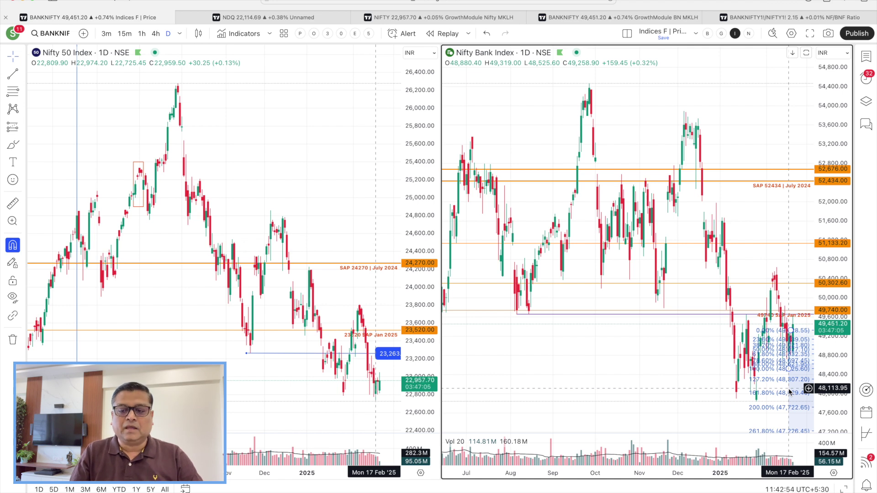
key("alt+Tab")
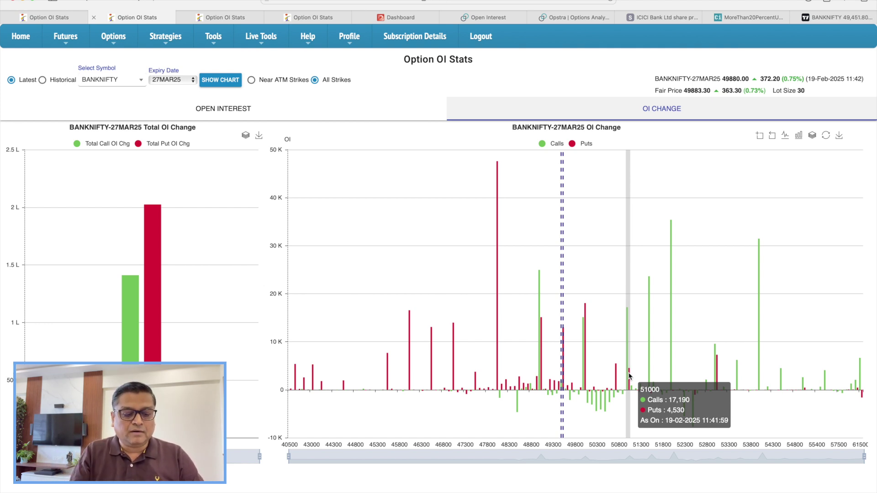
Switch to the browser window with the TradingView charts and open the GrowthModule Nifty chart.
key("super+Tab")
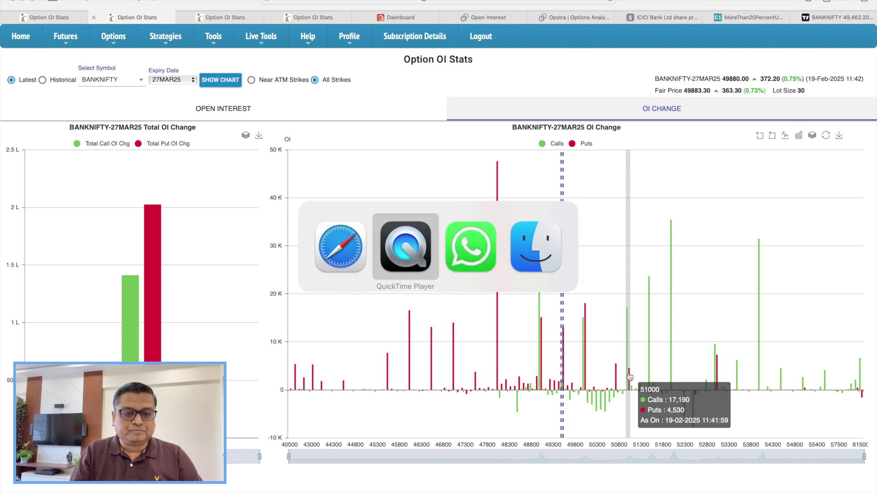
key("super+shift+Tab")
key("super+grave")
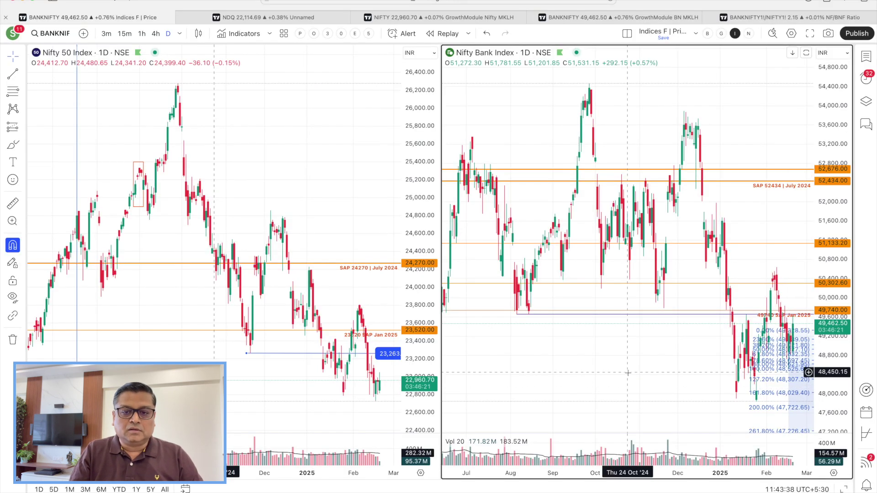
left_click(473, 19)
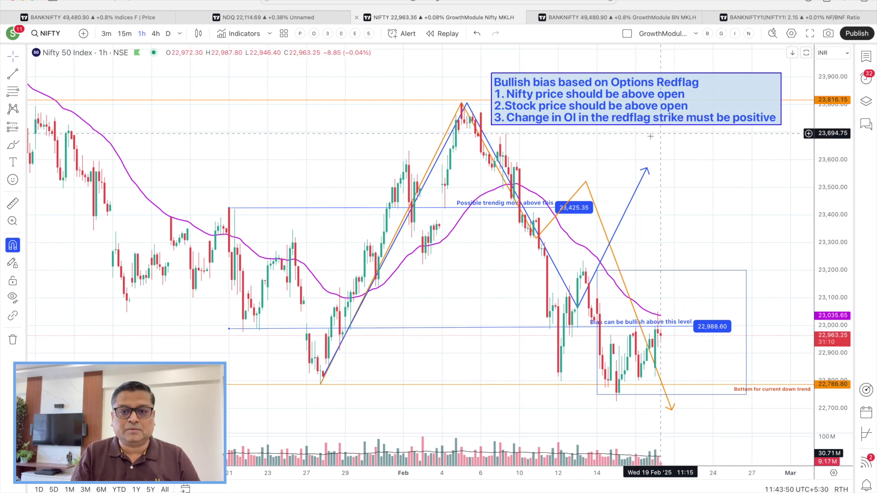
Edit the third condition in the bullish-bias note to read "Change in put OI in the redflag strike must be positive".
left_click(564, 120)
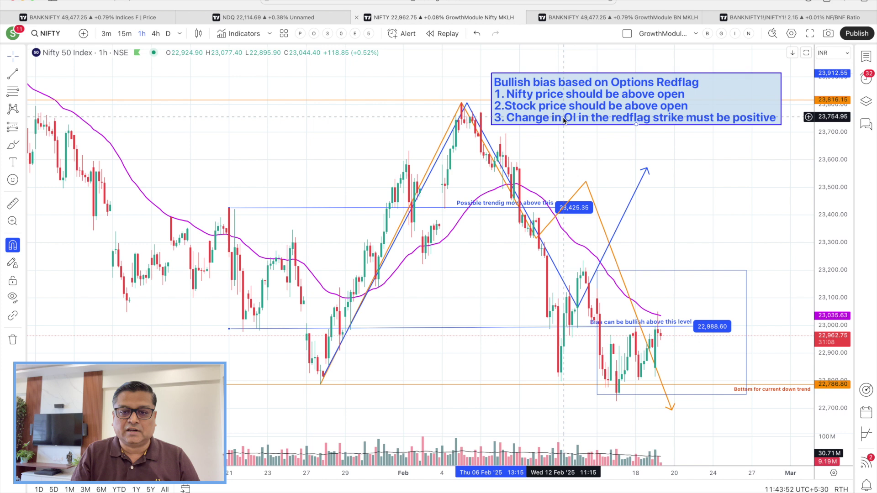
double_click(564, 120)
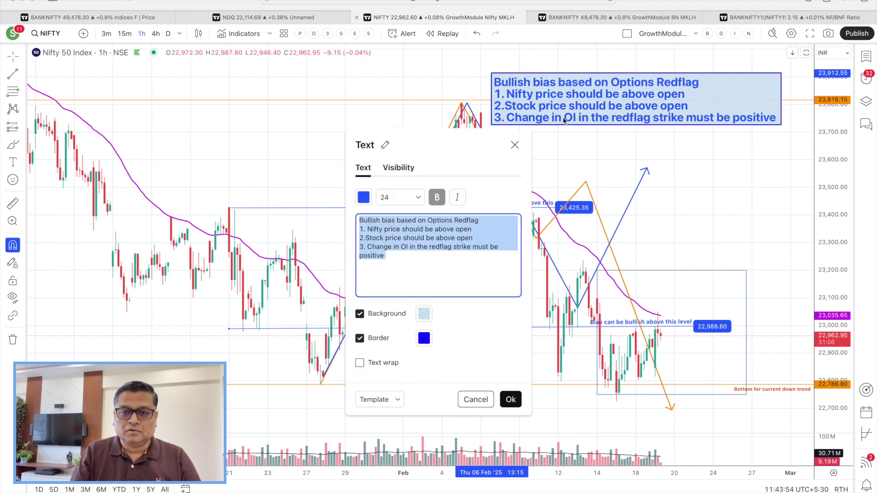
key("Escape")
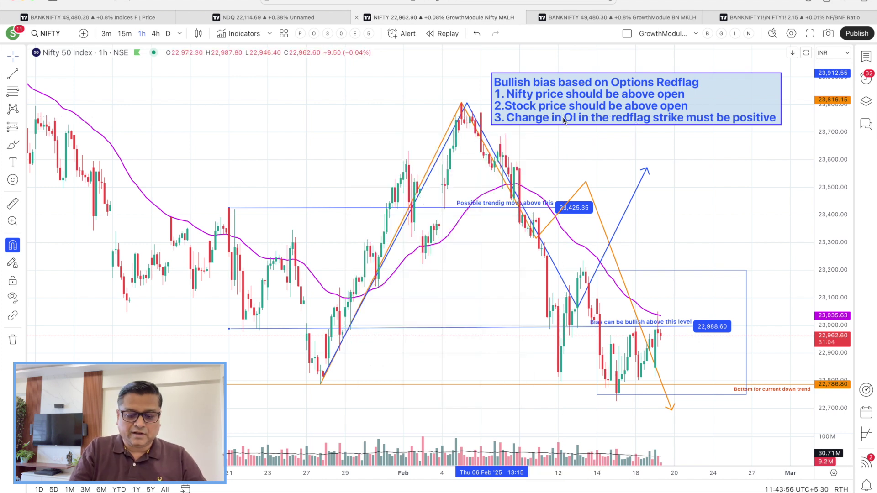
type("put")
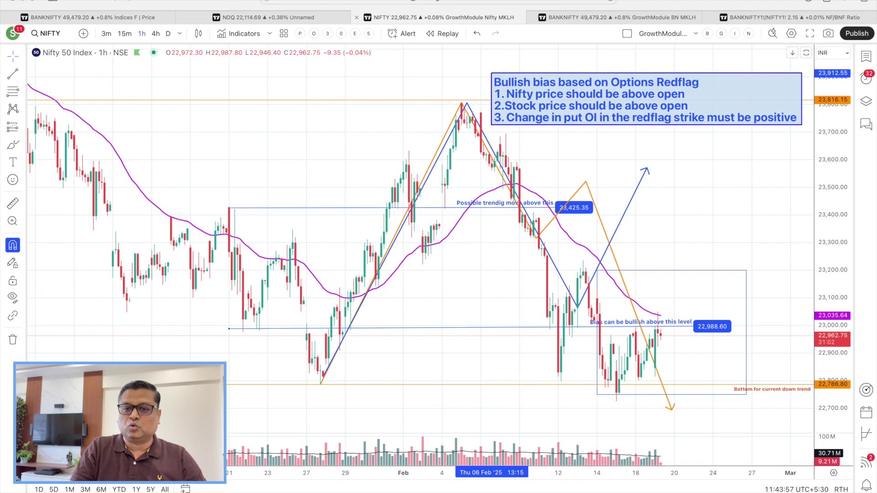